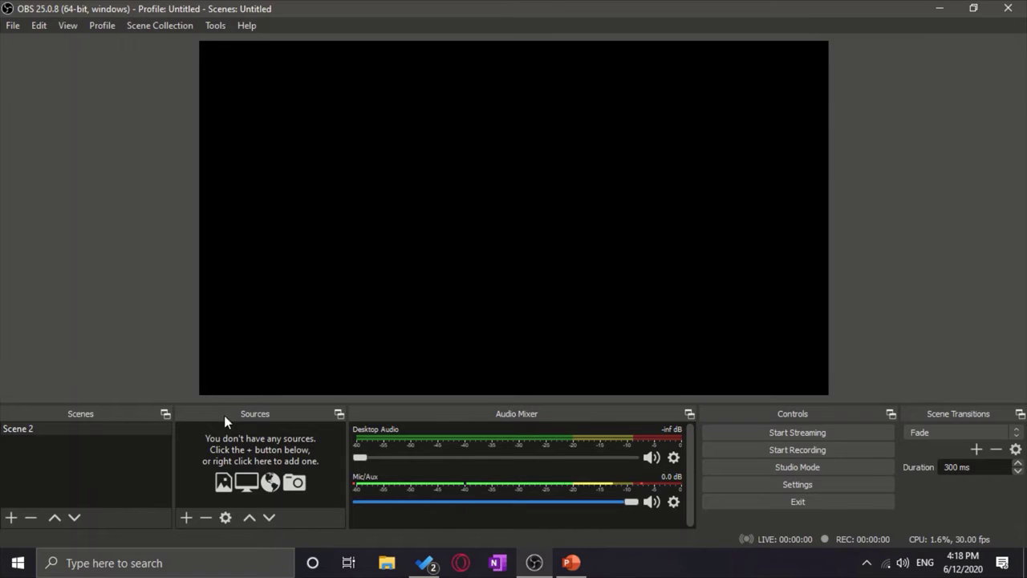
Add a Display Capture source to Scene 2 capturing Display 1 (1366x768 @ 0,0).
click(186, 518)
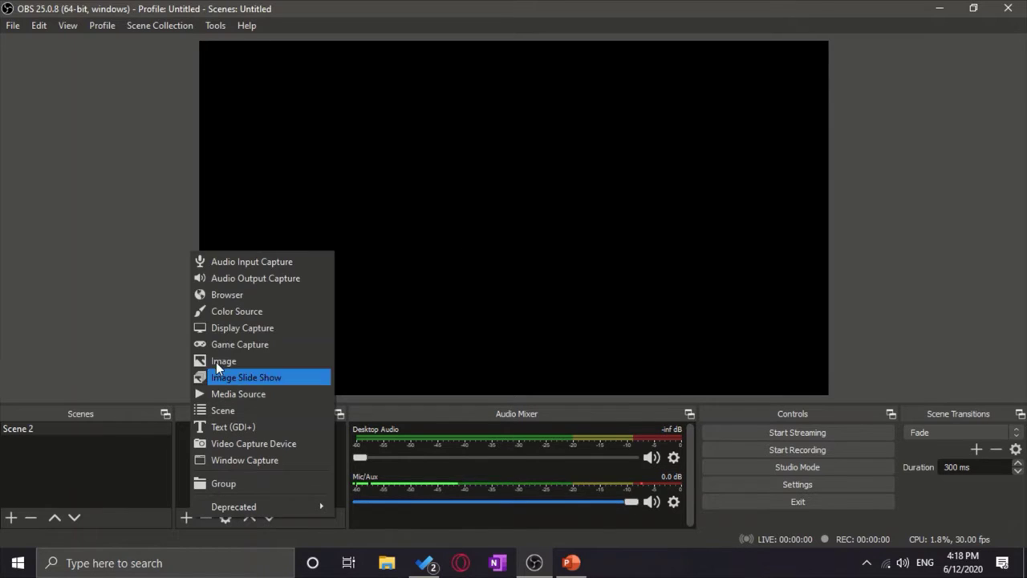
click(246, 324)
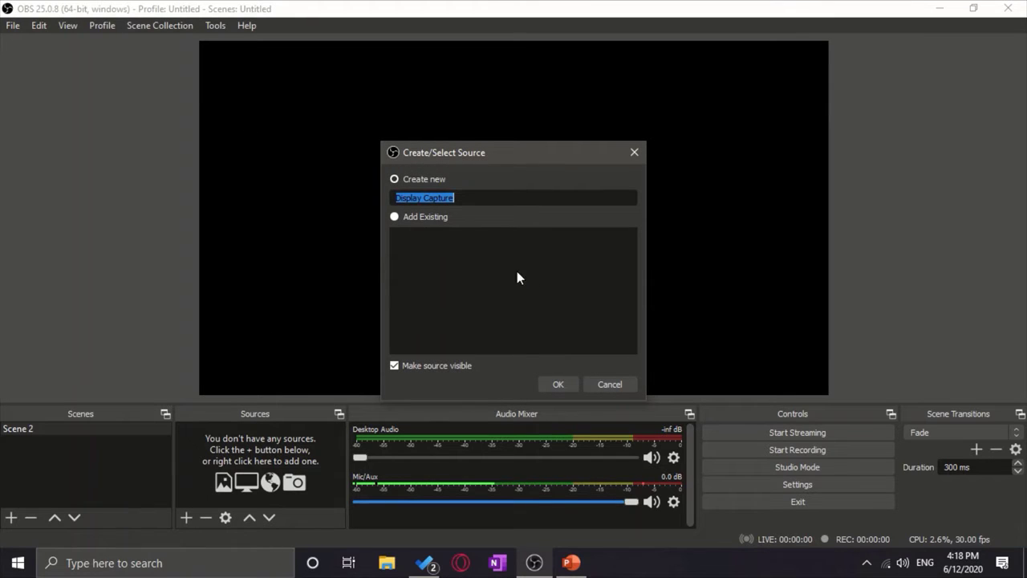
click(562, 384)
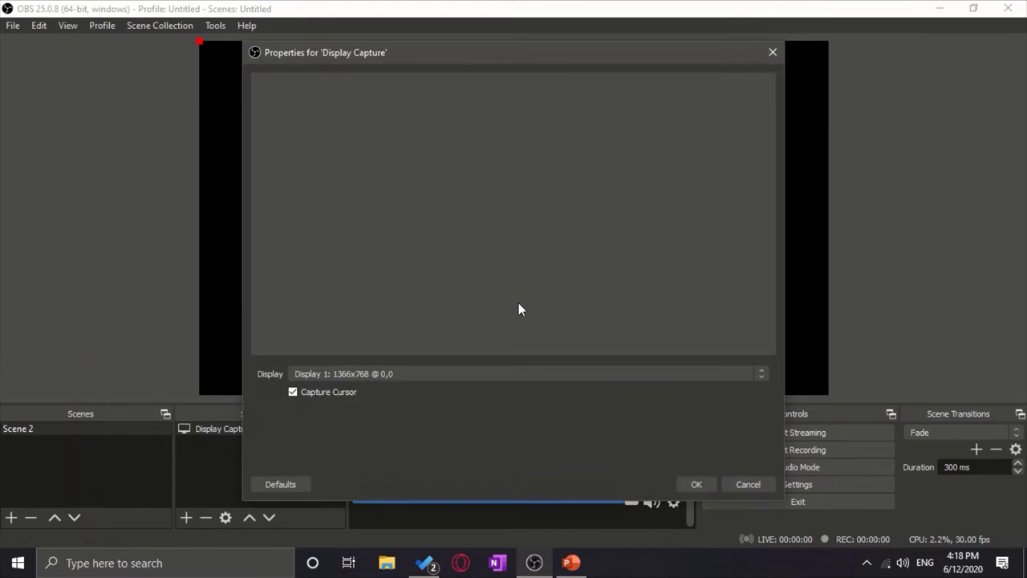
click(555, 372)
click(421, 386)
click(693, 485)
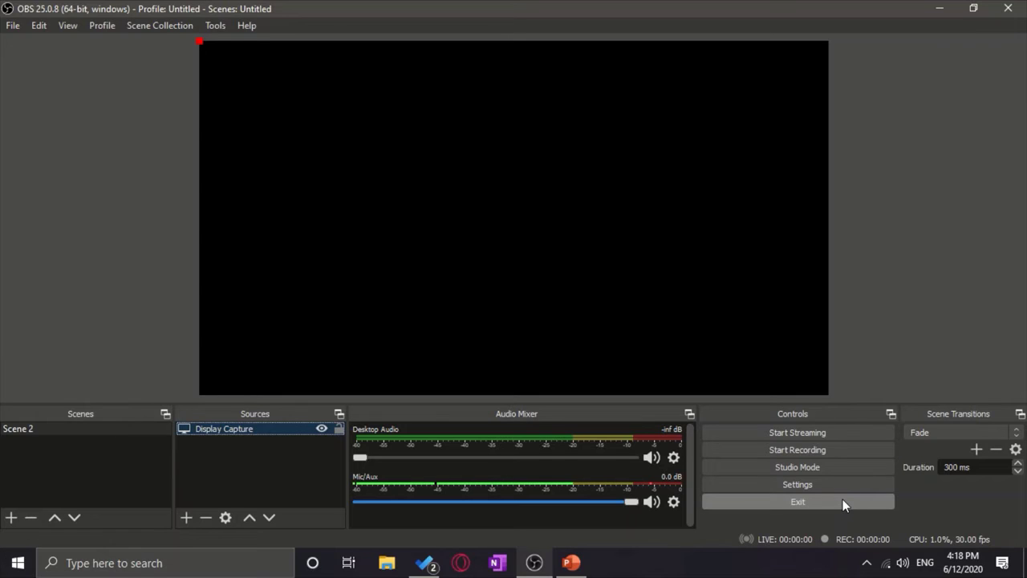
Launch NVIDIA Control Panel from the NVIDIA icon in the hidden tray icons.
click(867, 563)
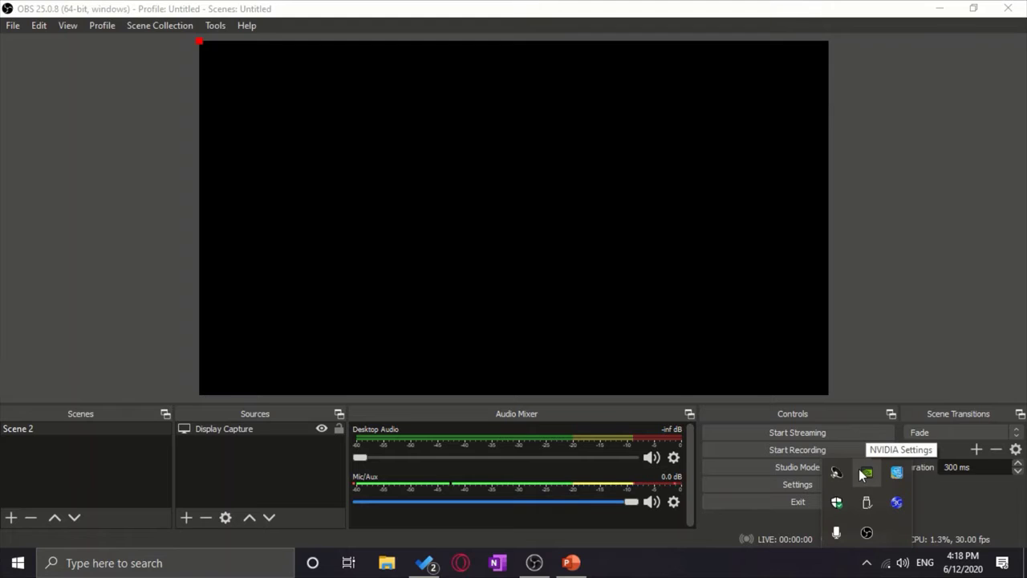
right_click(863, 473)
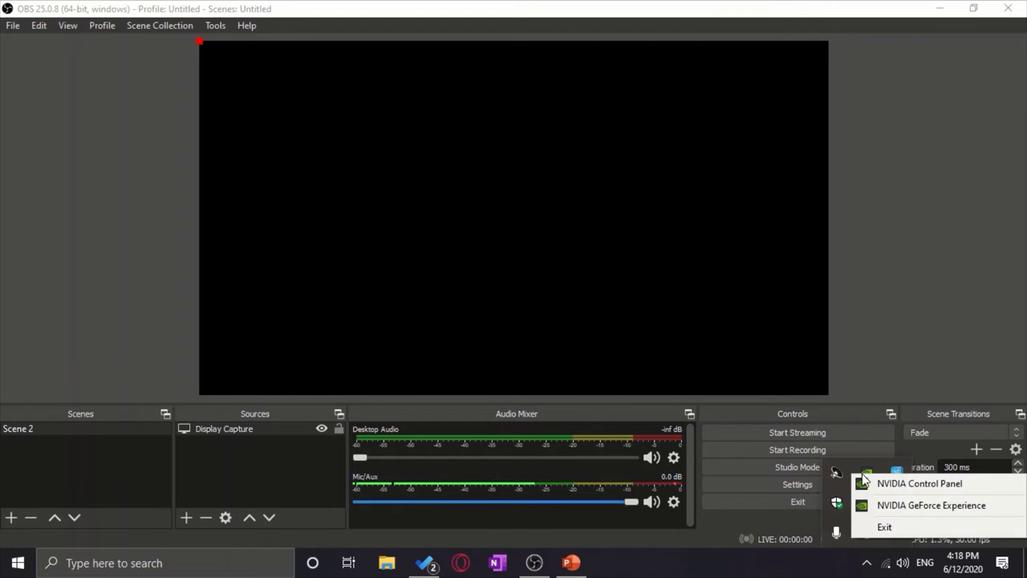
click(885, 482)
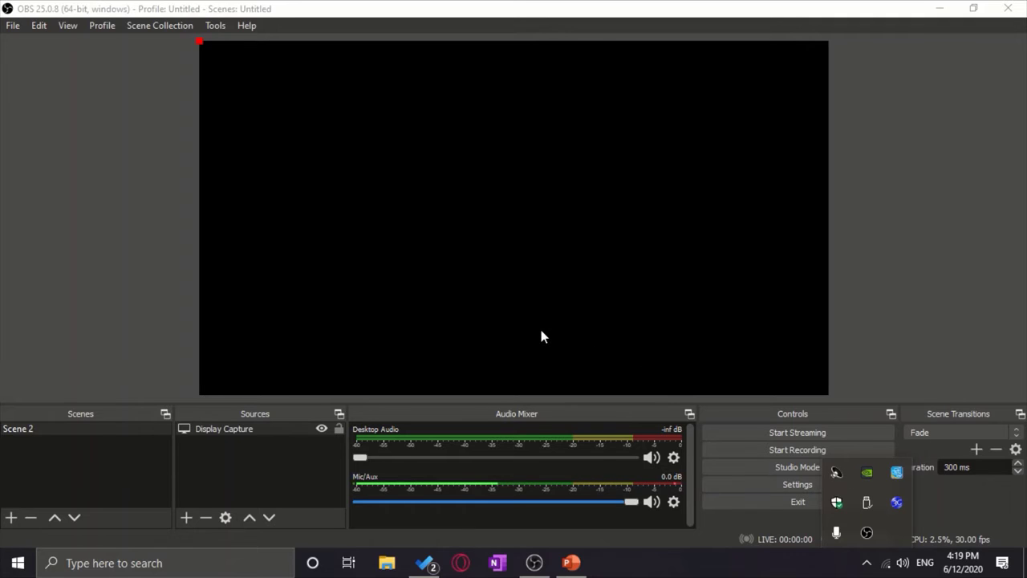
click(523, 345)
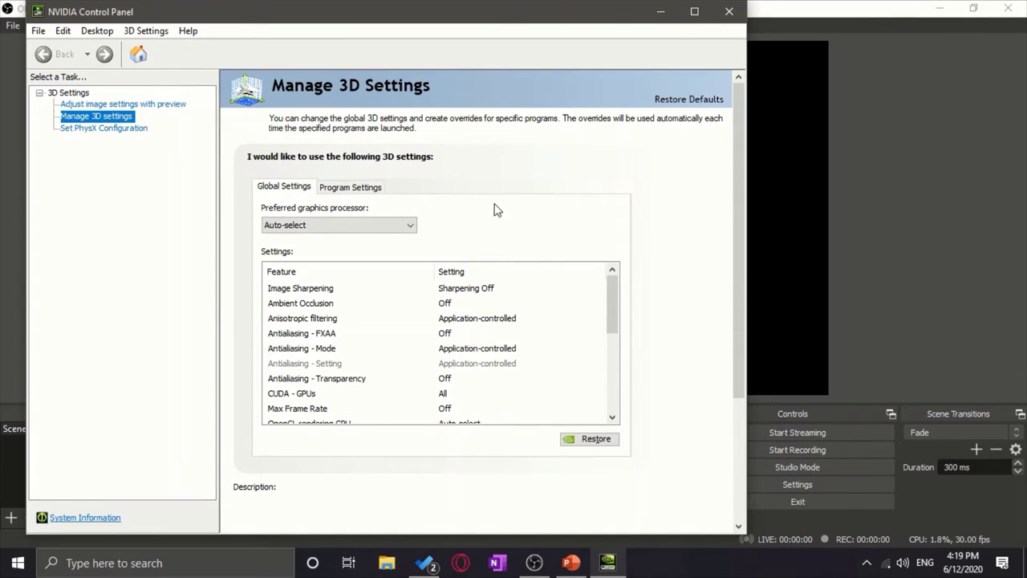
Show Program Settings for OBS Studio (obs64.exe) in Manage 3D Settings, cancelling the Add window.
click(346, 187)
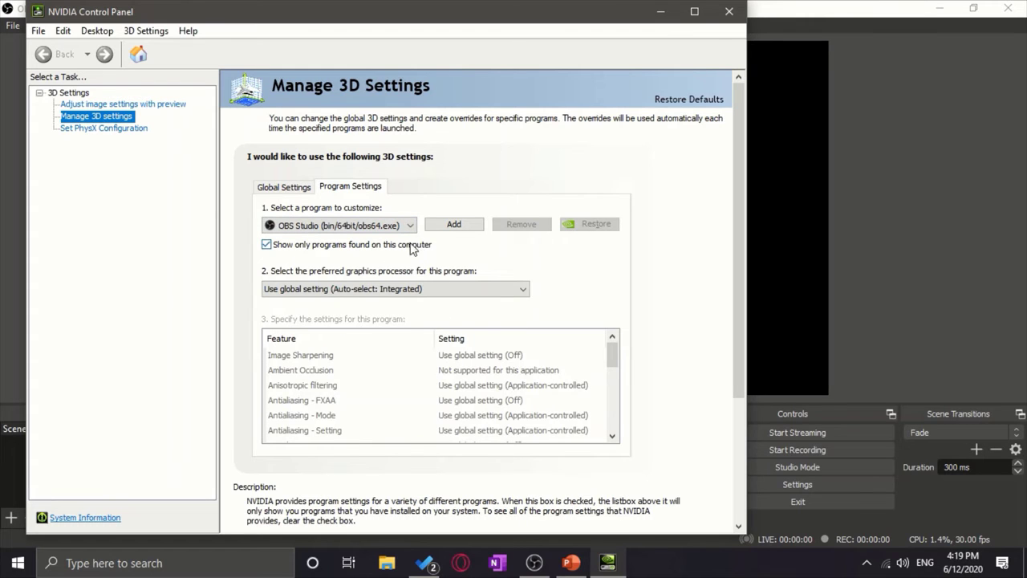
click(411, 228)
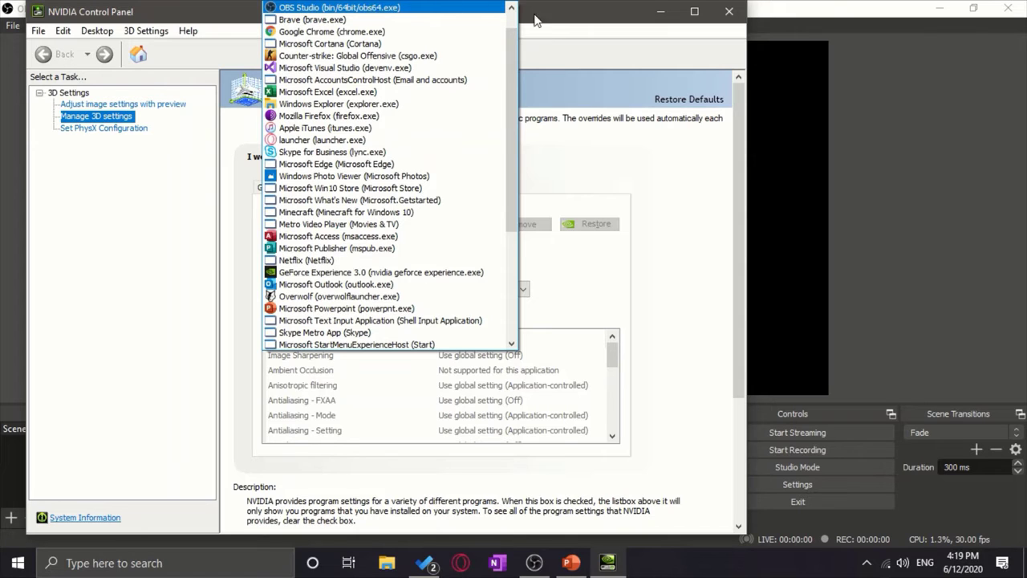
click(553, 36)
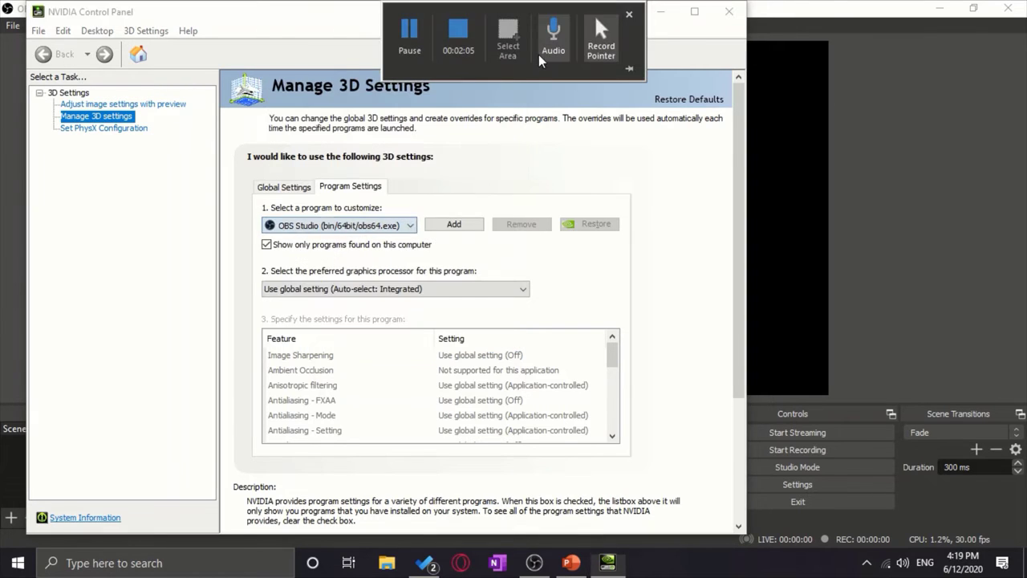
click(446, 223)
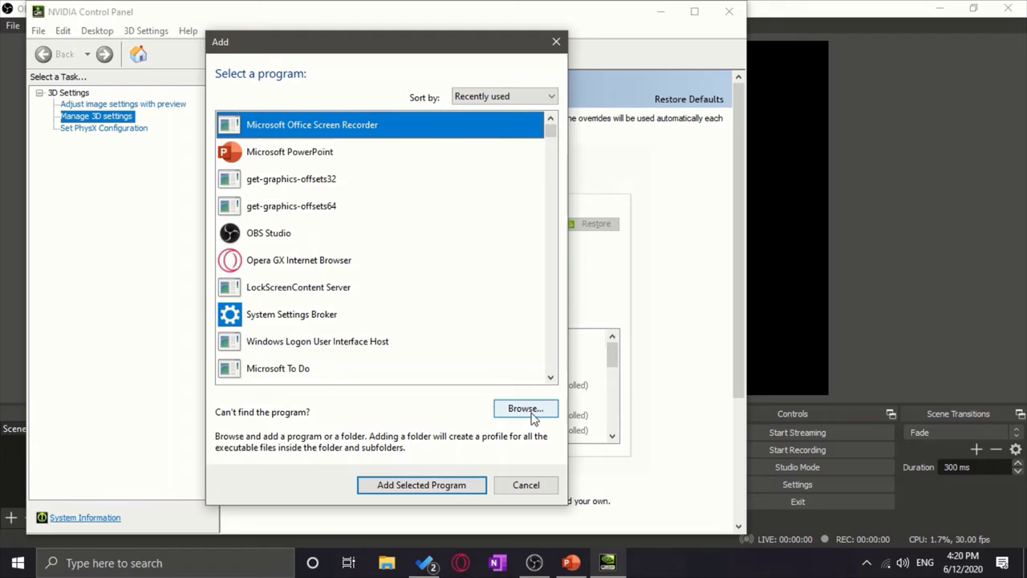
click(524, 490)
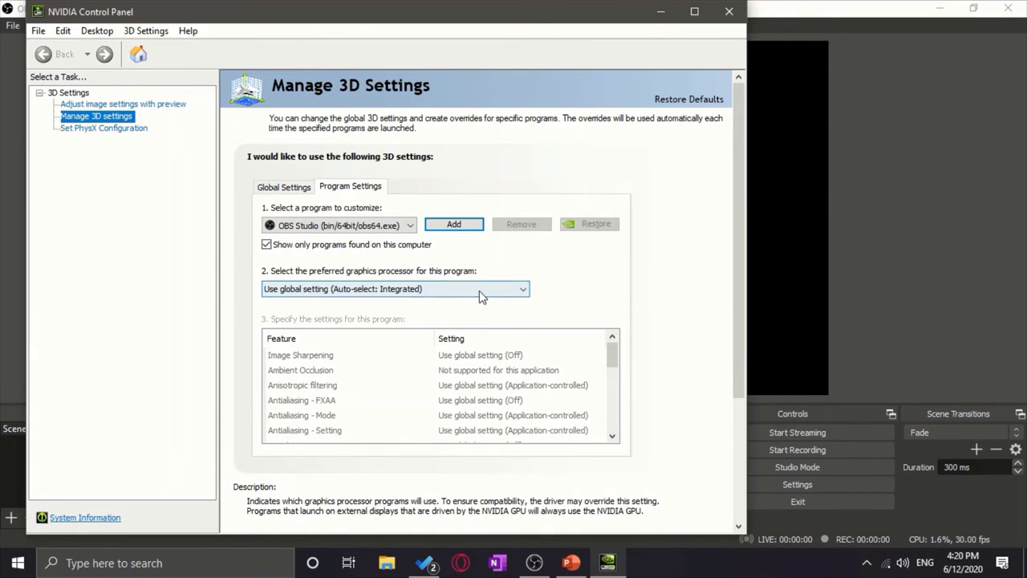
Set OBS Studio's preferred graphics processor to Integrated graphics, apply it, and close the panel.
click(430, 289)
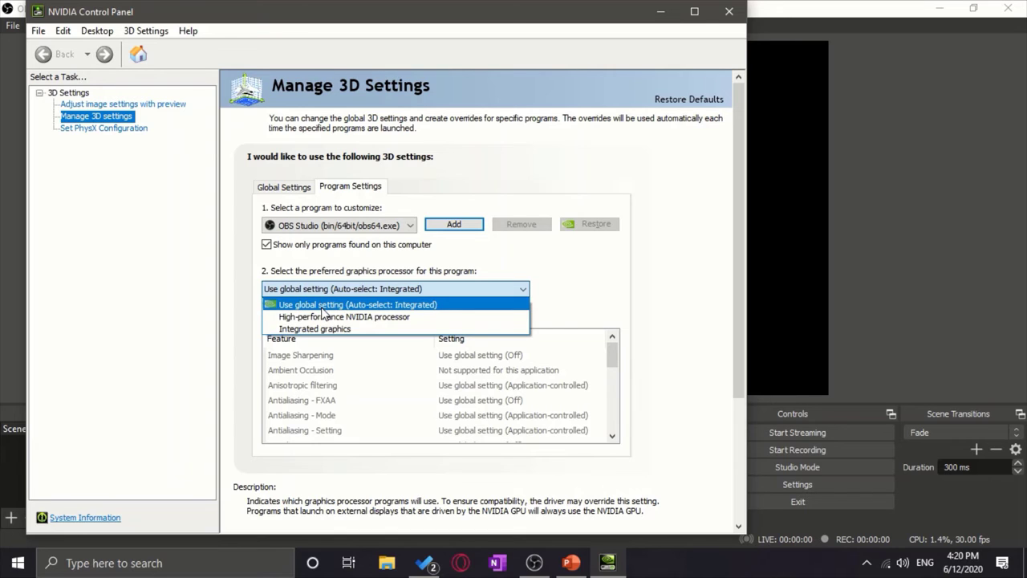
click(319, 330)
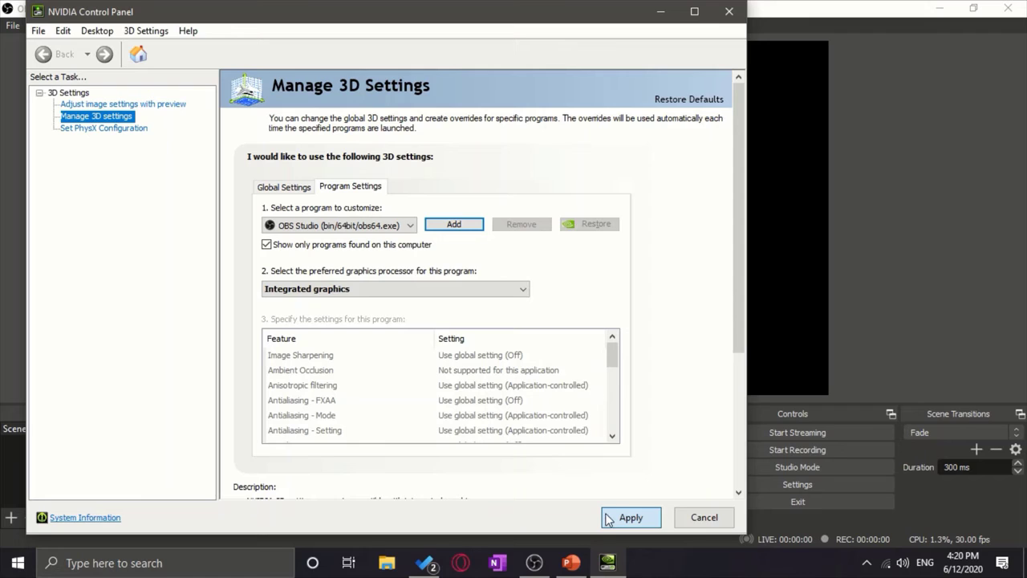
click(650, 518)
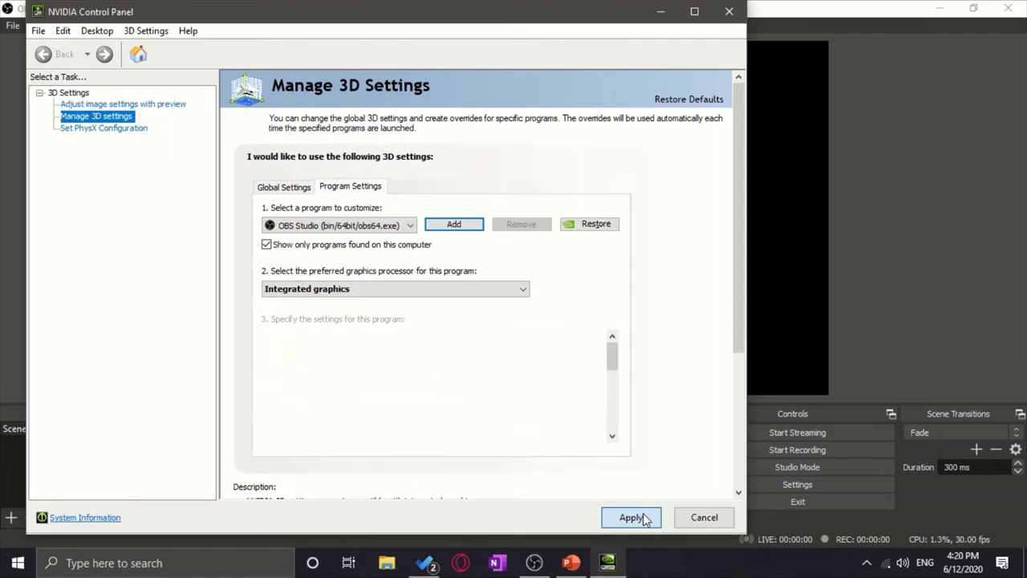
click(727, 14)
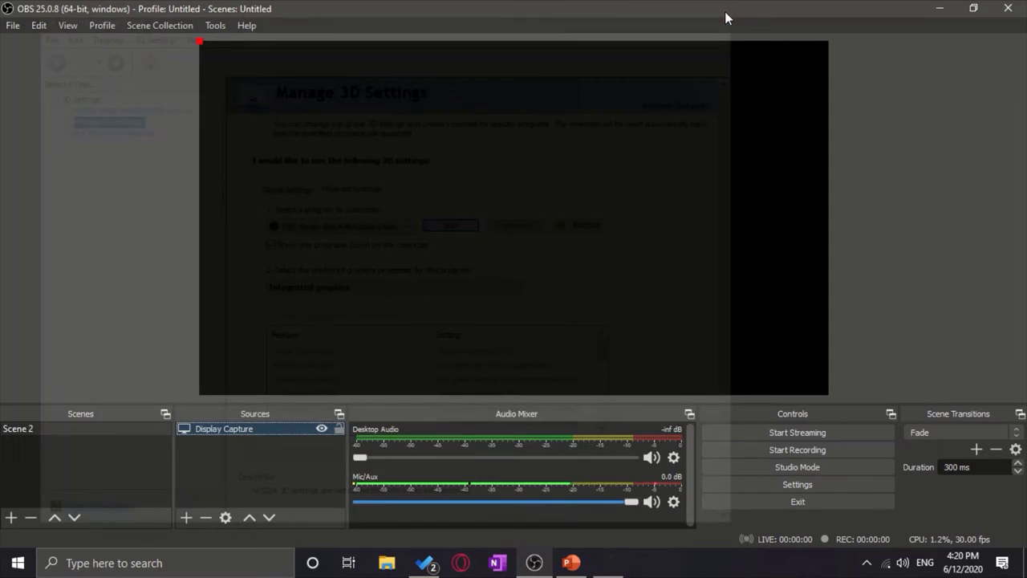
Close OBS Studio and reopen OBS Studio (64bit) by searching 'obs' in Start.
click(1005, 12)
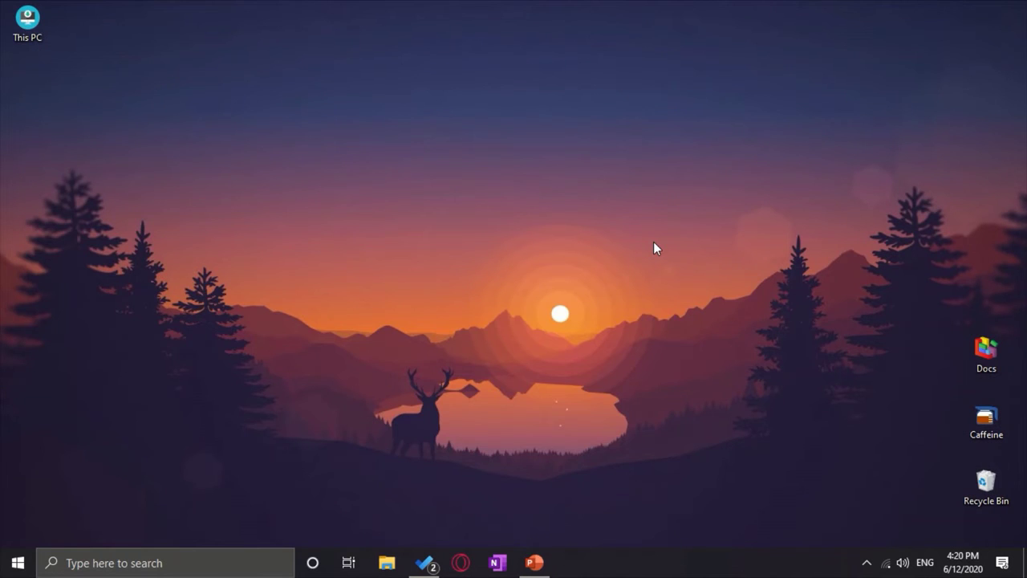
key(super)
text(obs)
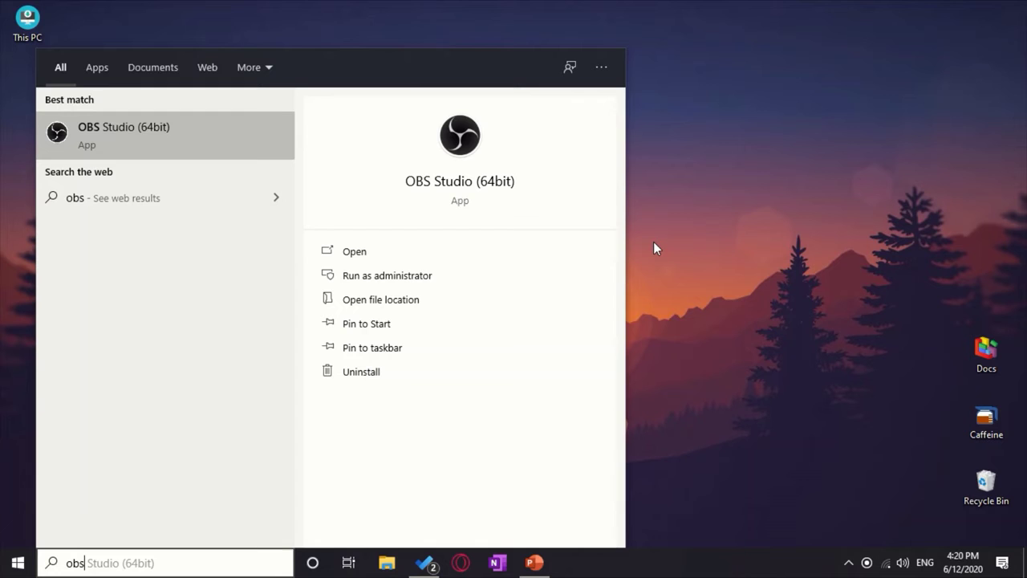
click(152, 134)
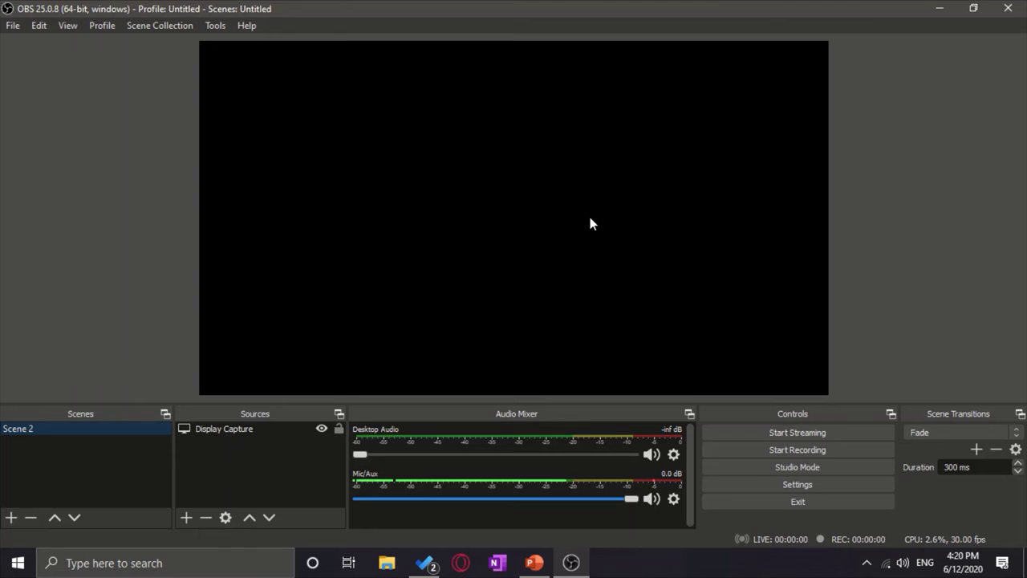
Open Windows Settings and reach the Graphics settings page by way of Display settings.
key(super)
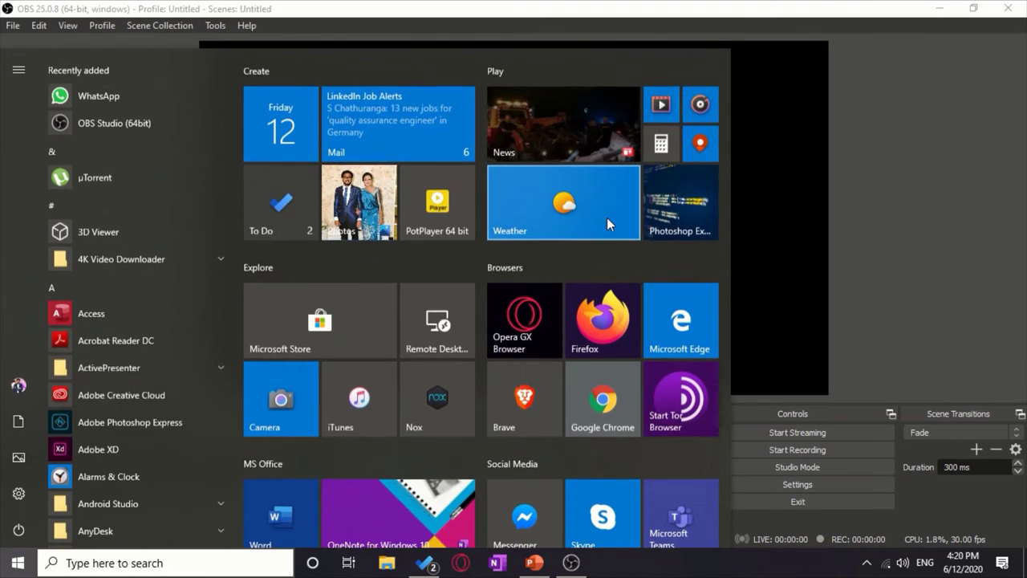
text(sett)
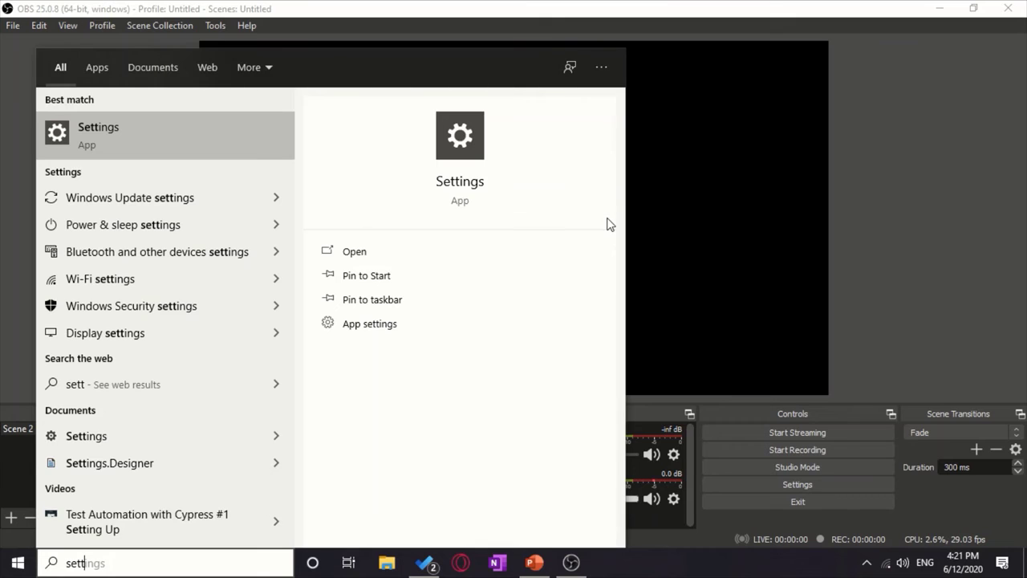
key(Return)
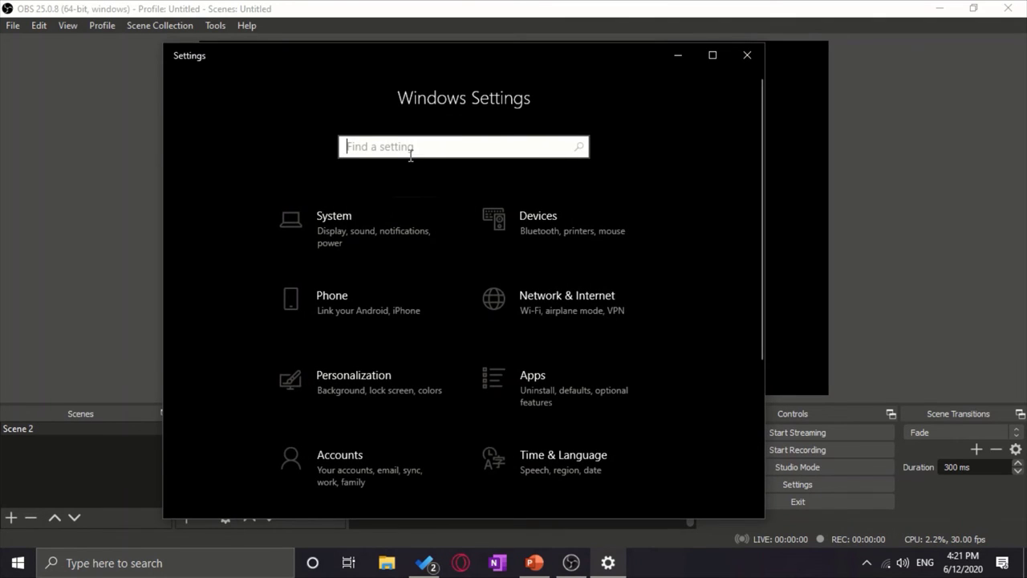
text(displ)
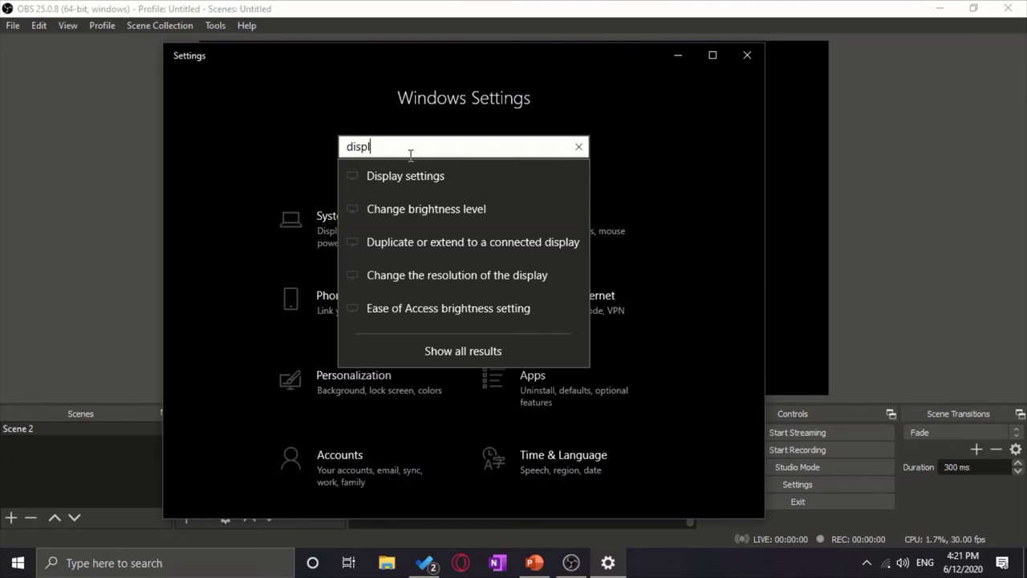
click(433, 177)
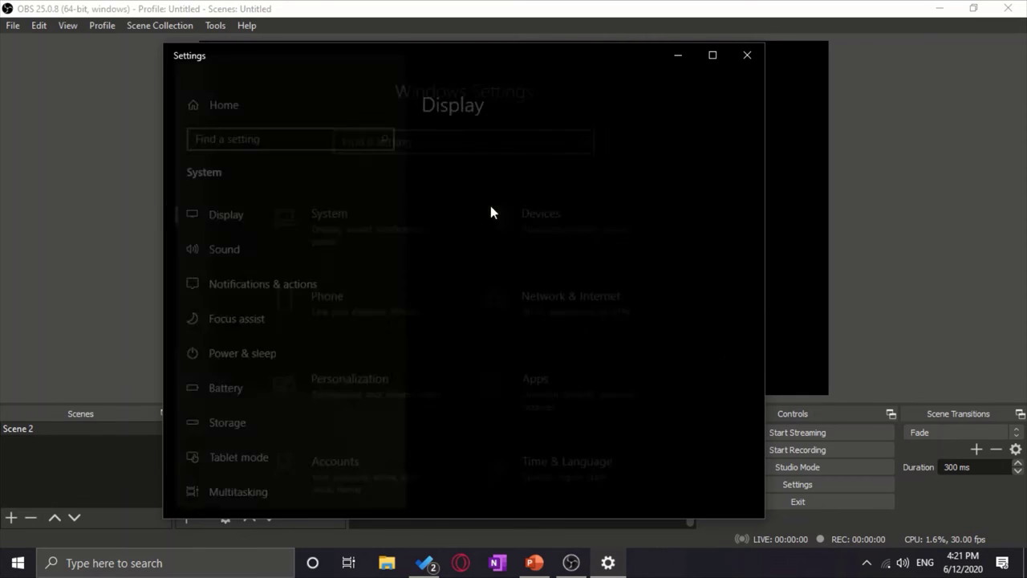
scroll(581, 300, down, 10)
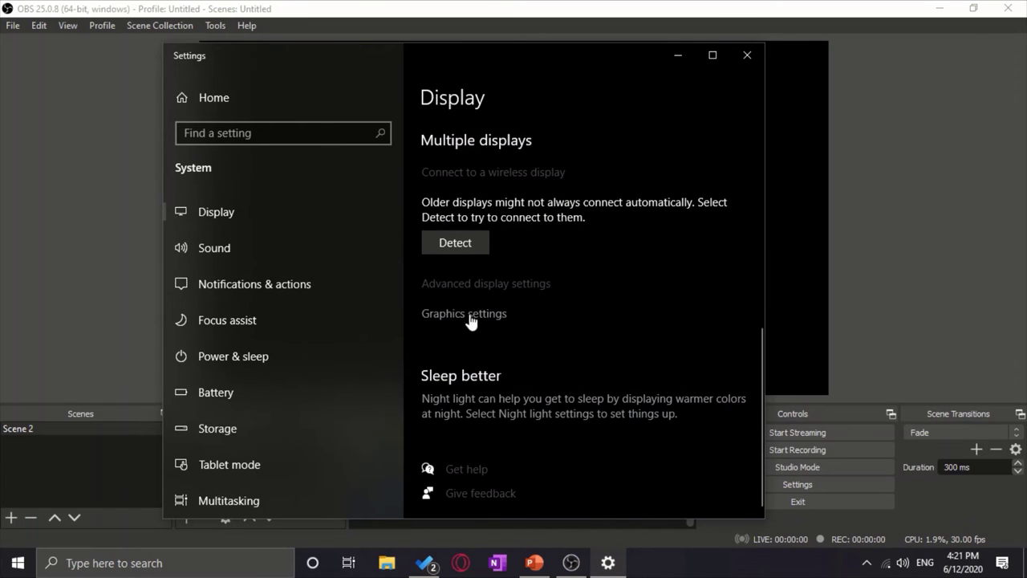
click(460, 317)
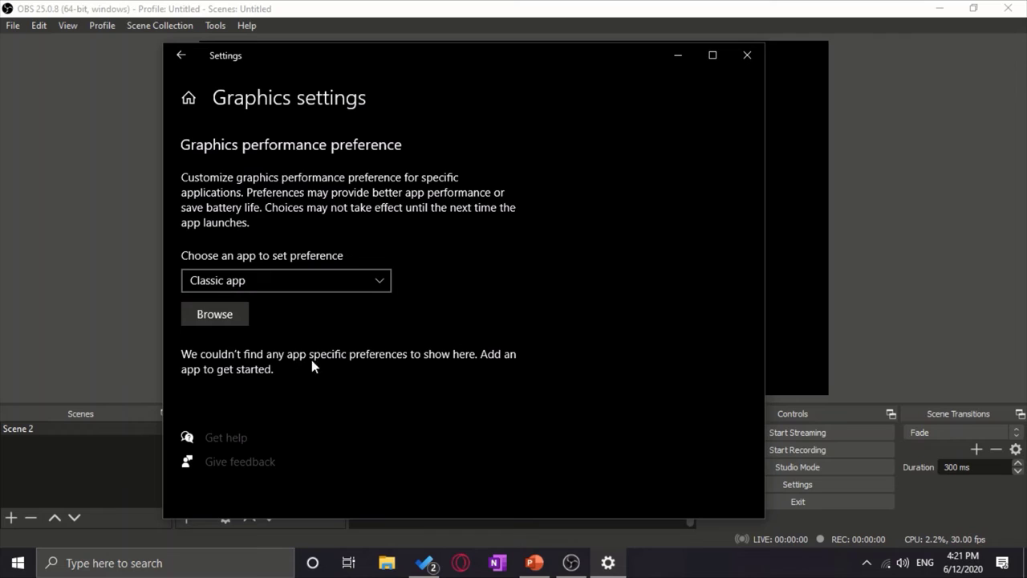
Add F:\Apps\obs-studio\bin\64bit\obs64 to the graphics performance preference list.
click(213, 315)
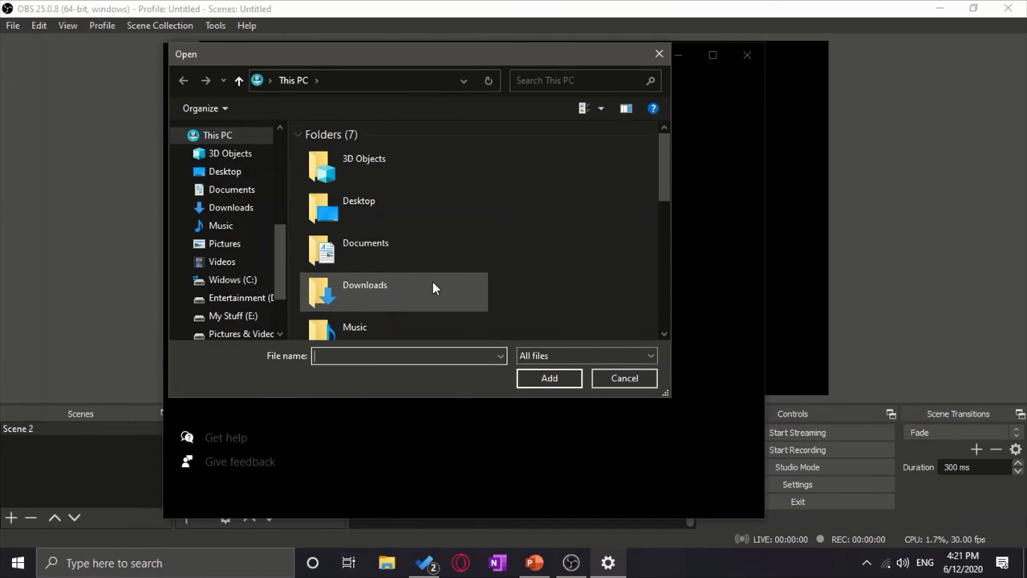
scroll(432, 282, down, 5)
scroll(444, 248, up, 2)
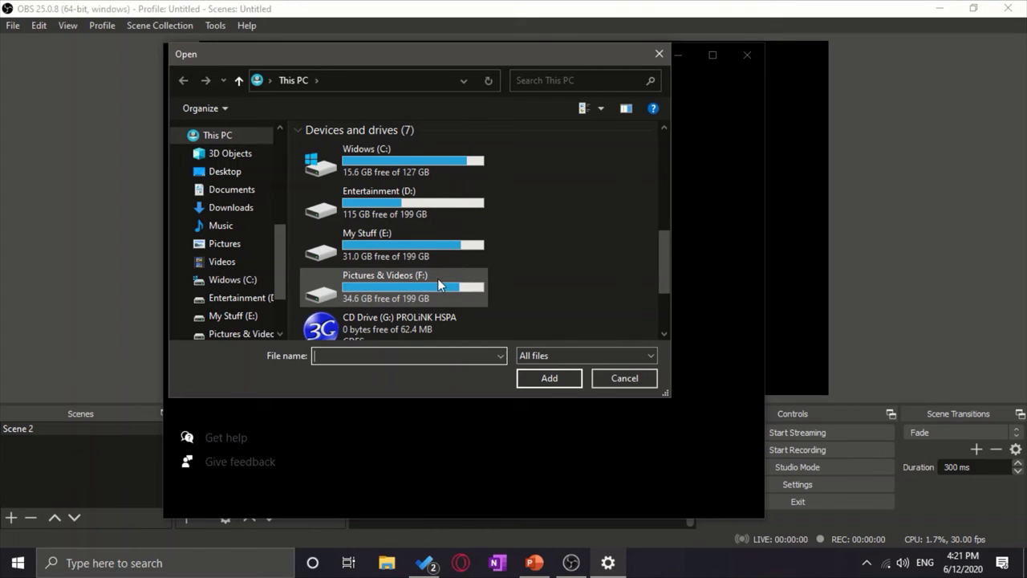
double_click(407, 289)
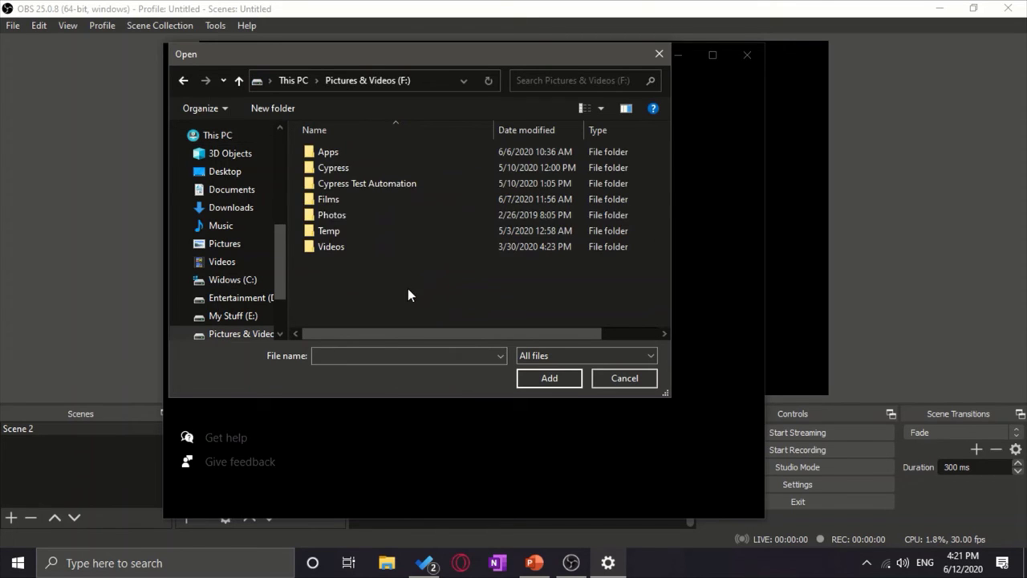
double_click(346, 155)
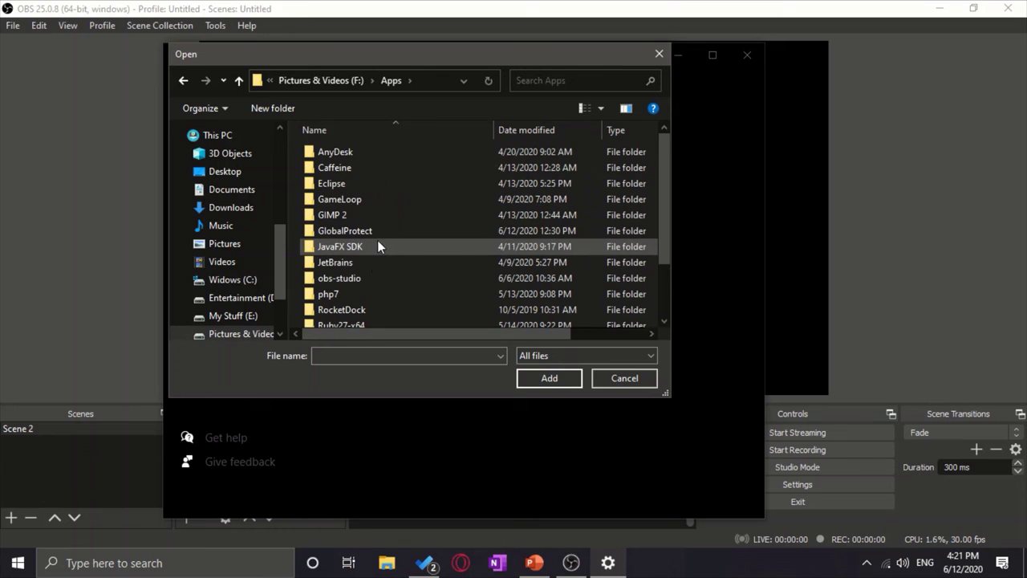
scroll(377, 244, down, 1)
double_click(359, 241)
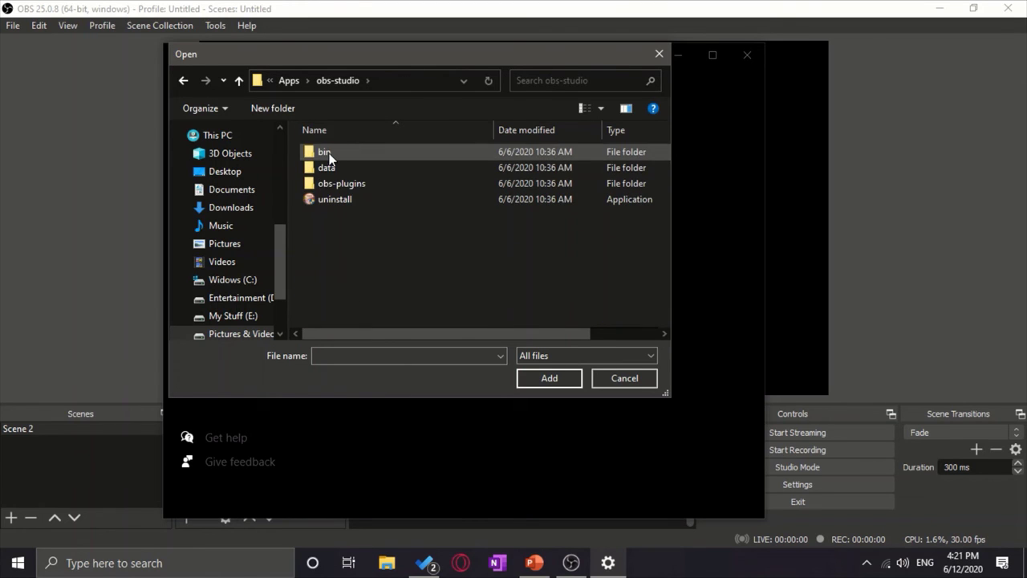
double_click(327, 154)
double_click(349, 151)
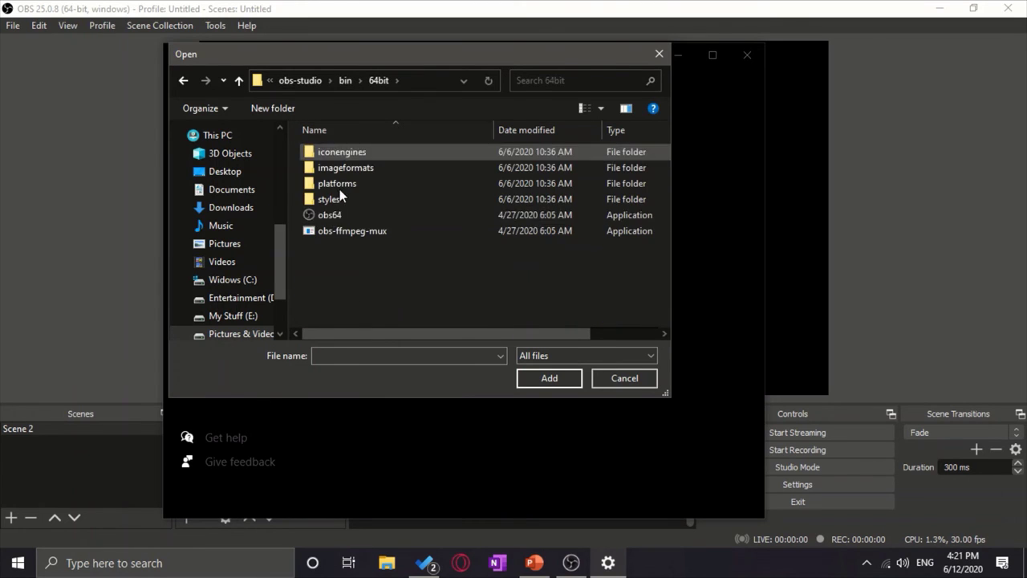
click(330, 215)
click(539, 374)
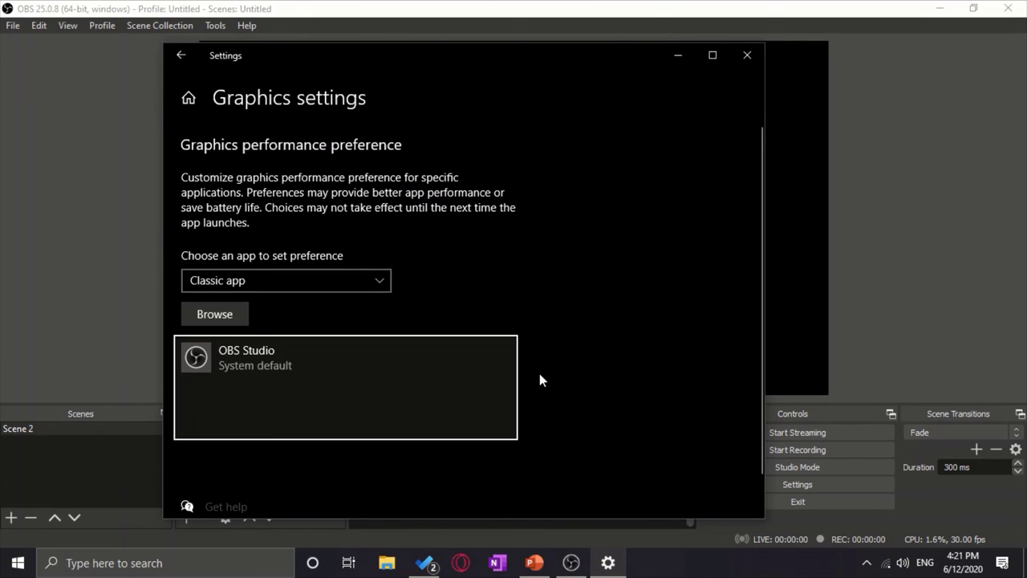
Save OBS Studio's graphics preference as Power saving and close Settings.
click(504, 367)
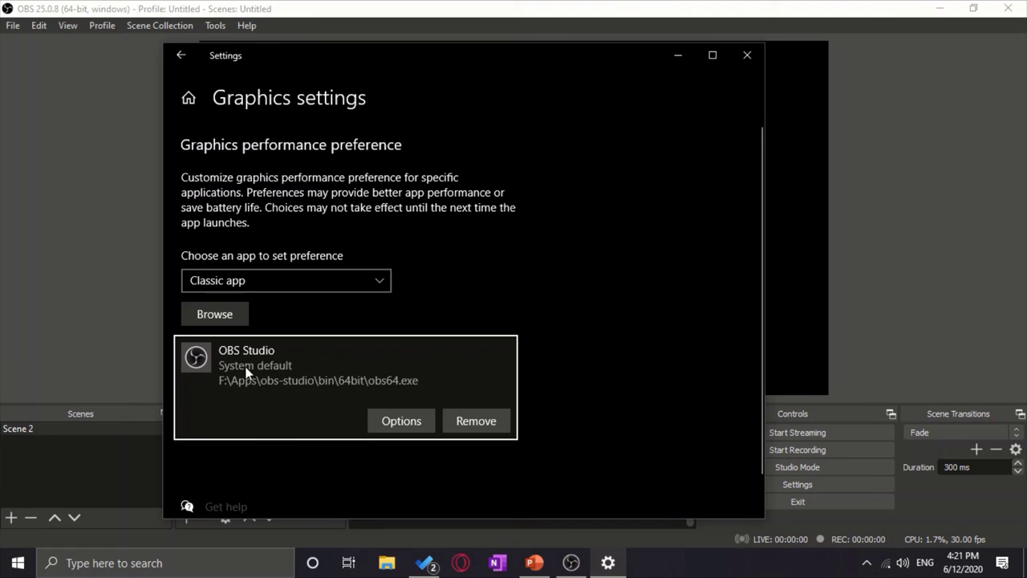
click(404, 420)
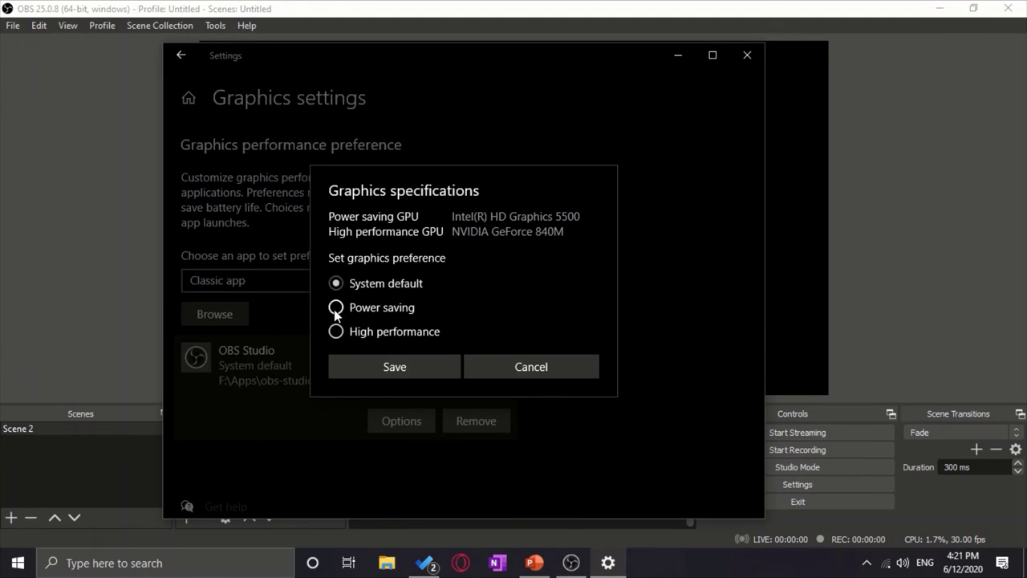
click(336, 309)
click(395, 367)
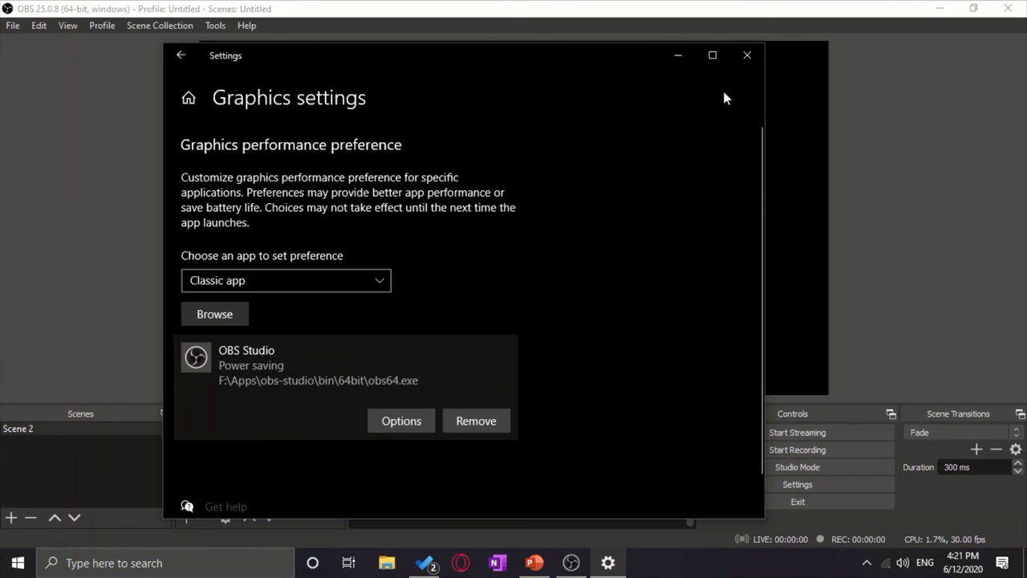
click(748, 56)
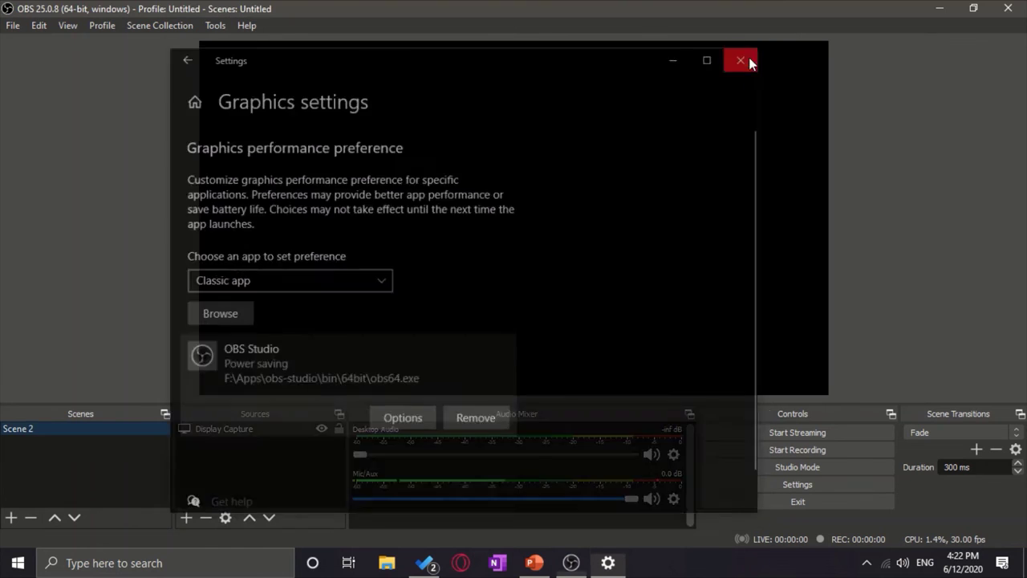
Restart OBS Studio, relaunching it with 'obs' and Enter in the Start menu.
click(1008, 8)
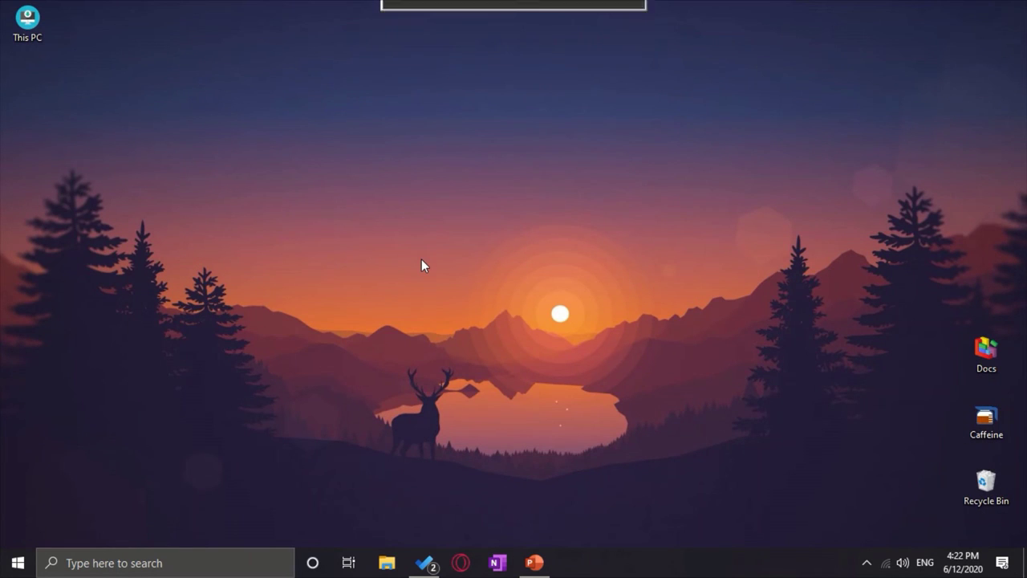
key(super)
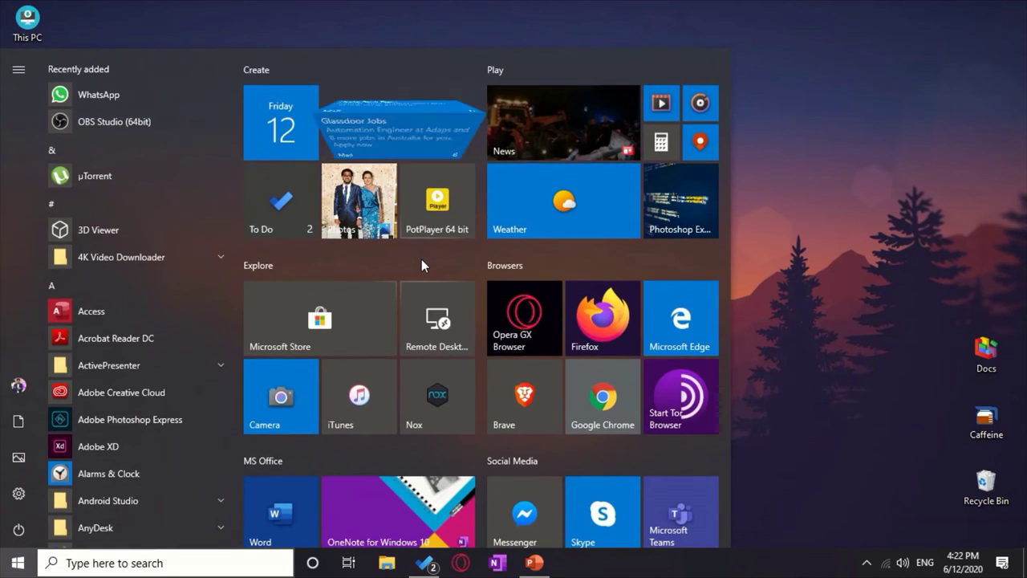
text(obs)
key(Return)
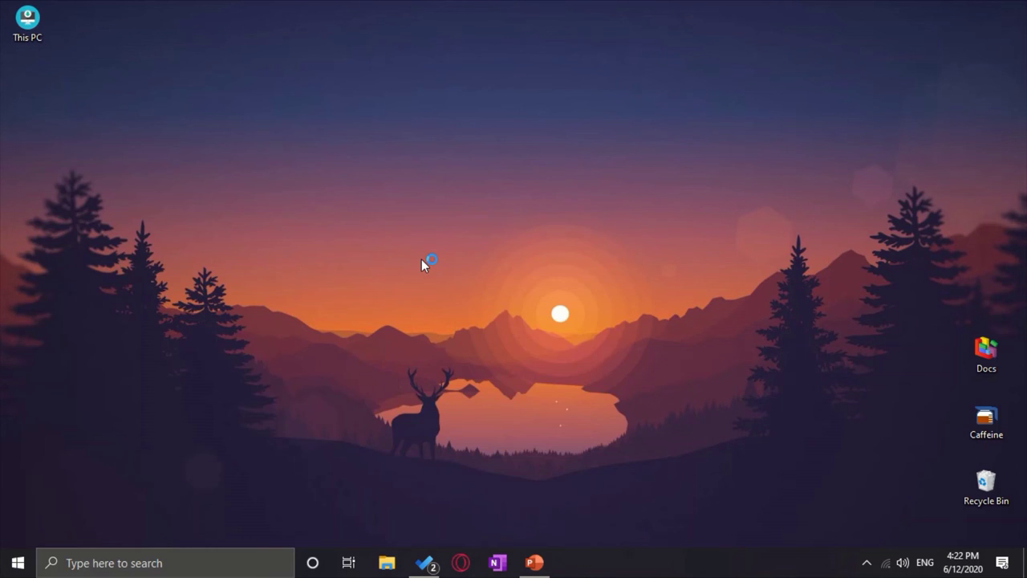